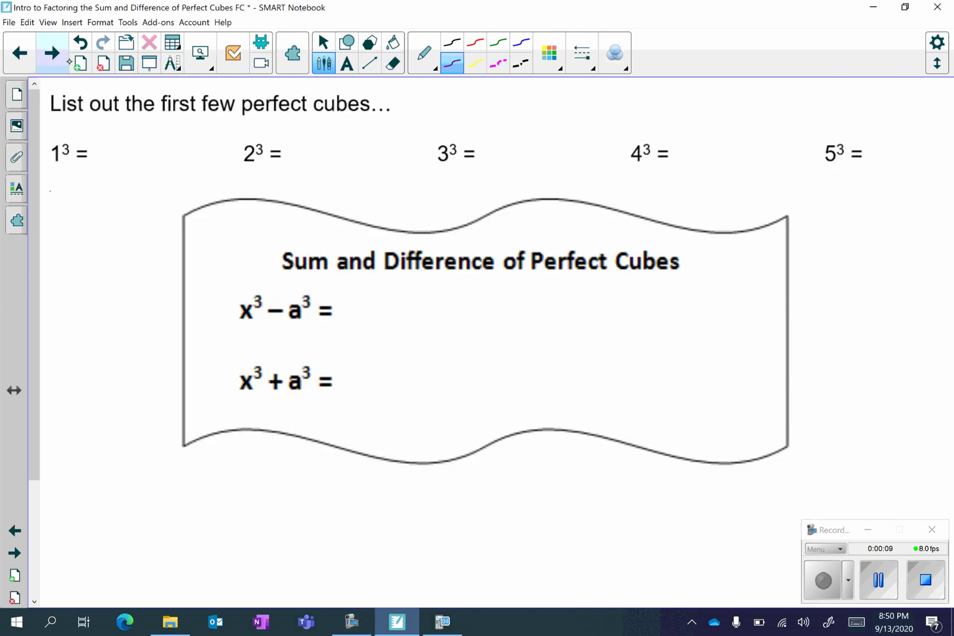
Handwrite 1, 8, 27, 64 and 125 in blue after 1³ = through 5³ =.
click(529, 47)
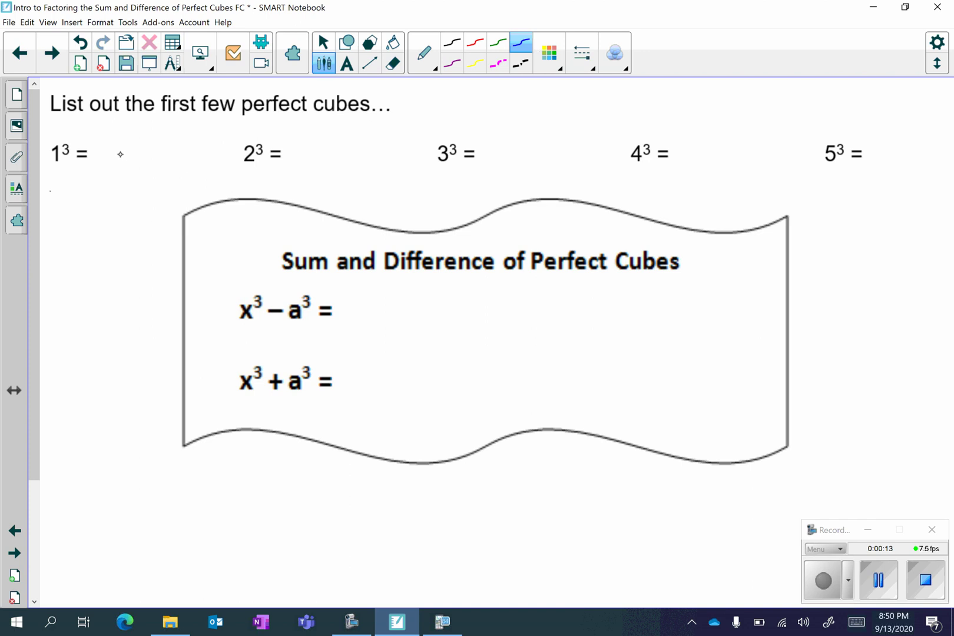
drag(104, 139, 103, 171)
mouse_move(307, 140)
mouse_down()
mouse_move(296, 160)
mouse_move(308, 143)
mouse_up()
mouse_move(480, 143)
mouse_down()
mouse_move(483, 165)
mouse_move(513, 165)
mouse_up()
mouse_move(696, 138)
mouse_down()
mouse_move(687, 166)
mouse_move(688, 154)
mouse_up()
mouse_move(705, 138)
mouse_down()
mouse_move(702, 152)
mouse_move(714, 155)
mouse_up()
drag(714, 138, 716, 172)
mouse_move(874, 142)
mouse_down()
mouse_move(876, 172)
mouse_move(891, 141)
mouse_move(887, 170)
mouse_move(900, 169)
mouse_up()
drag(911, 137, 905, 171)
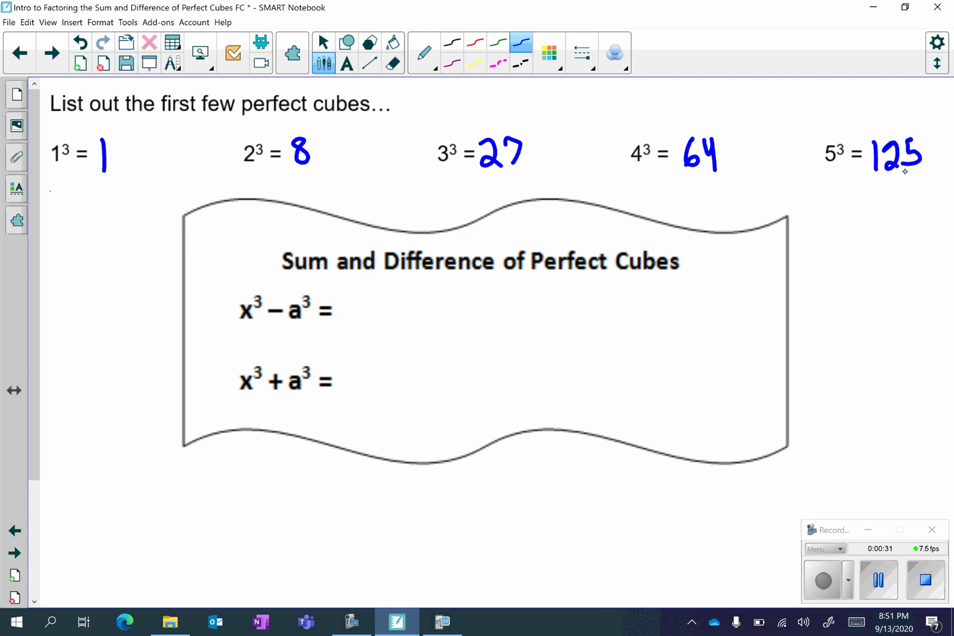
key(alt+Tab)
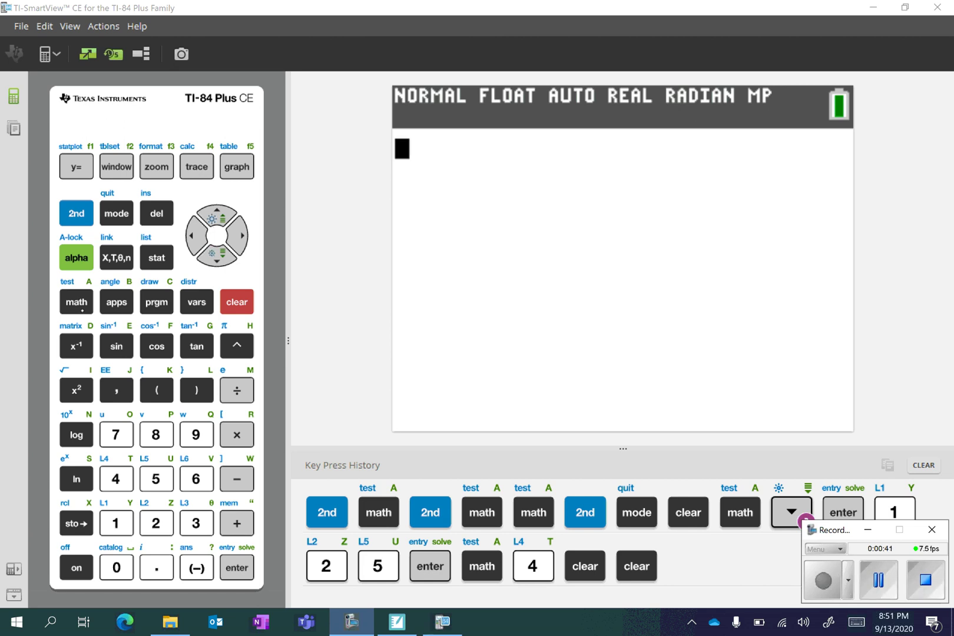
Compute the cube root of 125 on the calculator, getting 5.
click(77, 302)
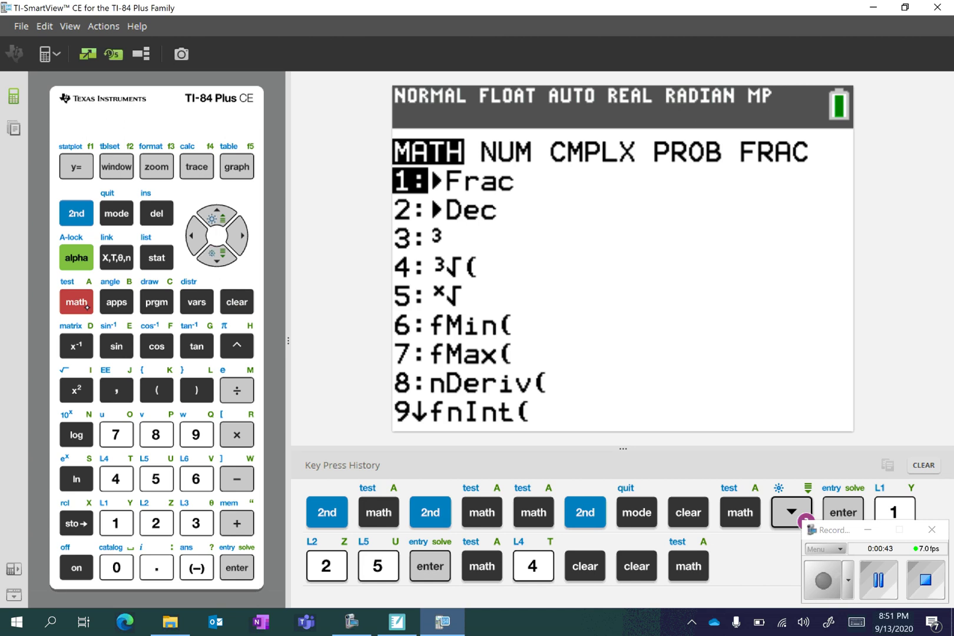
click(234, 266)
click(235, 265)
click(235, 265)
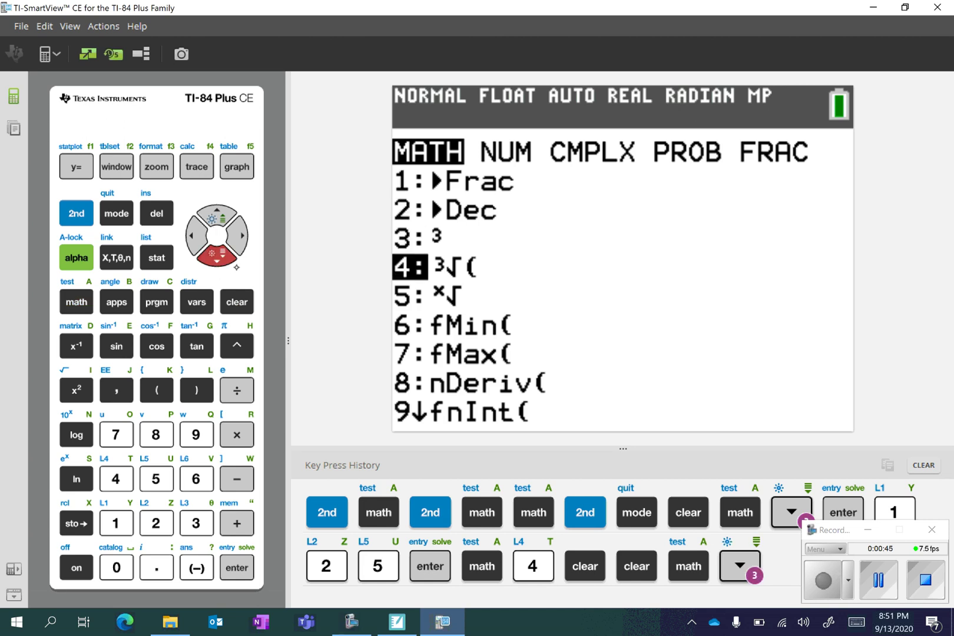
click(252, 569)
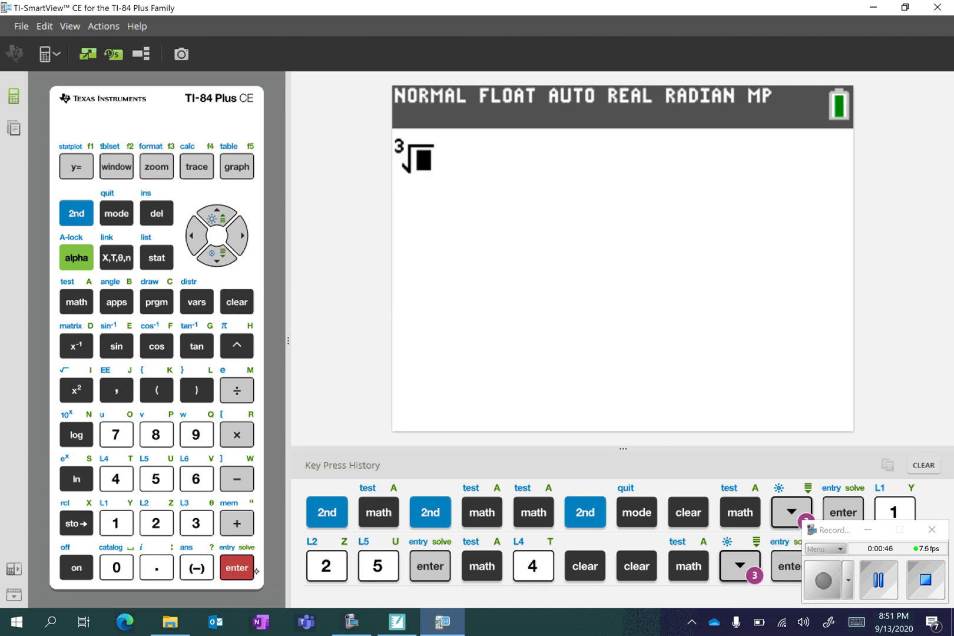
click(126, 531)
click(157, 526)
click(156, 480)
click(246, 564)
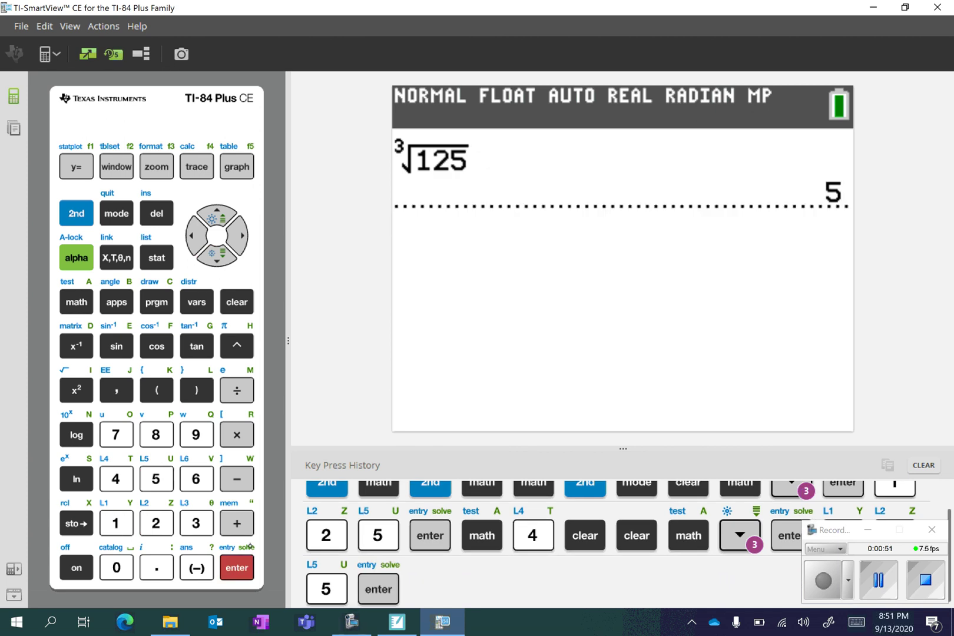
Start another cube root entry, then minimize the calculator and pick black ink in Notebook.
click(90, 305)
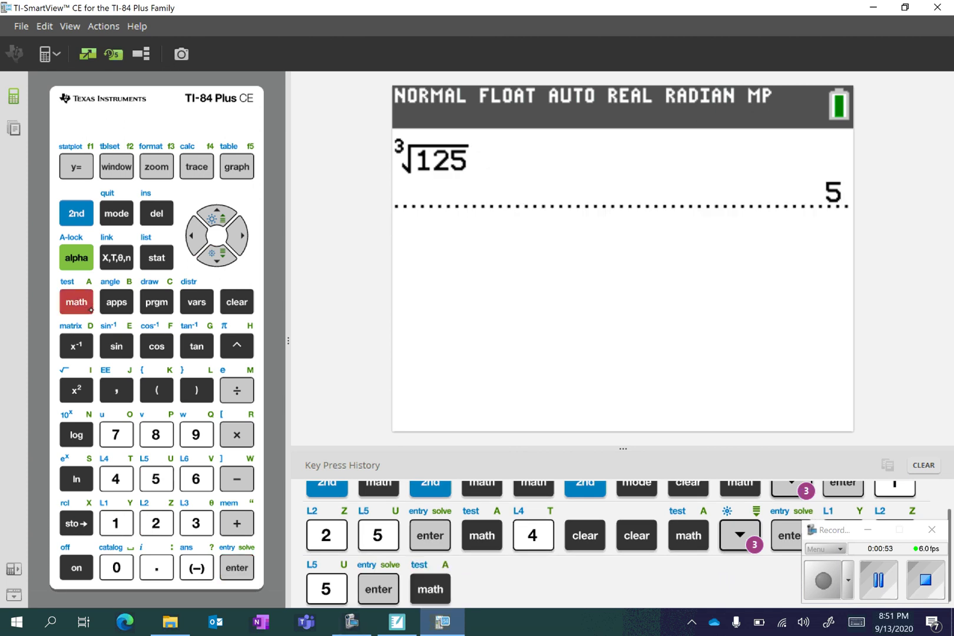
click(126, 486)
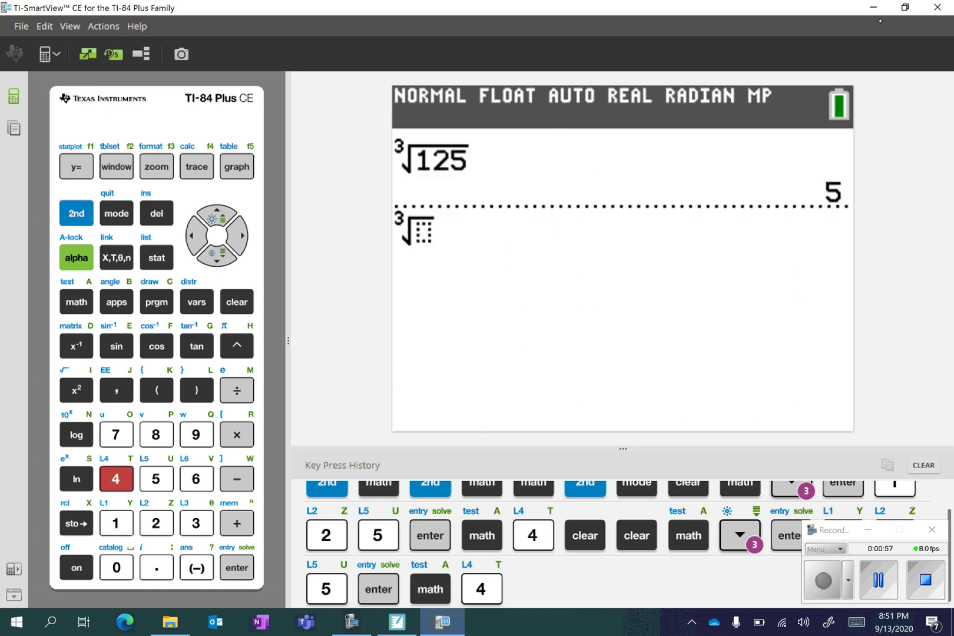
click(873, 7)
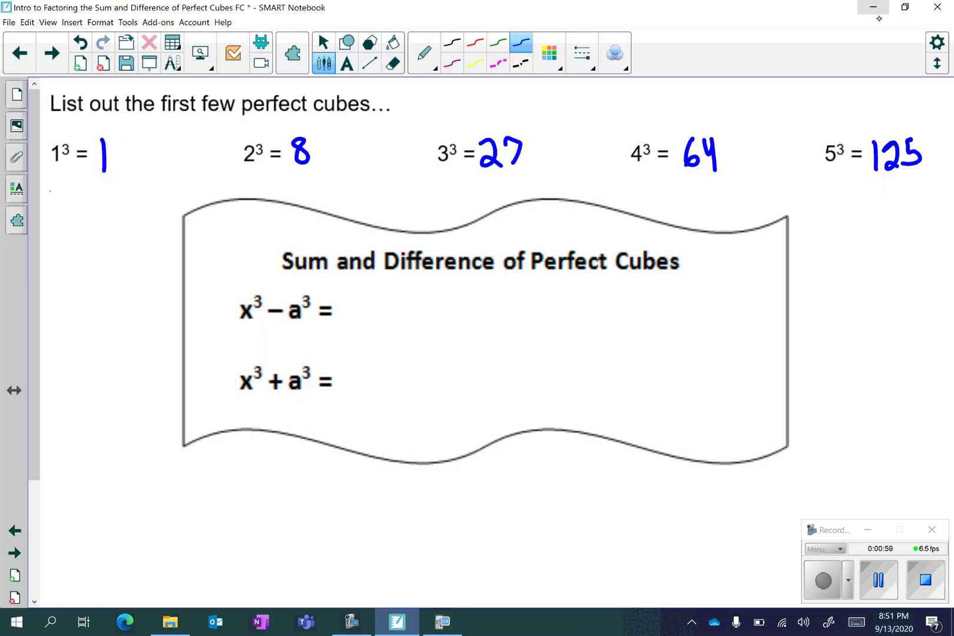
click(463, 52)
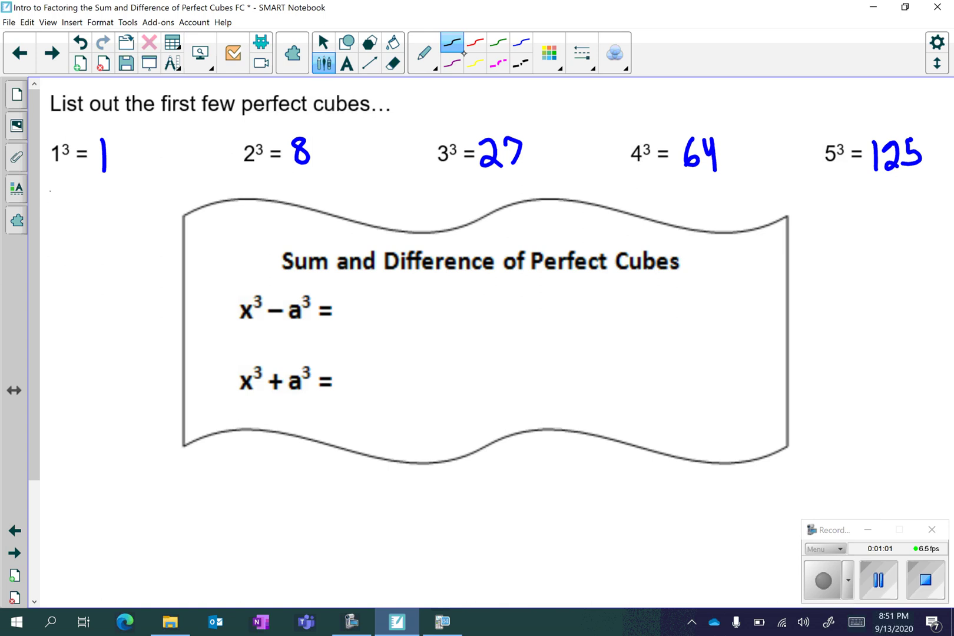
Handwrite (x−a)(x²+ax+a²) in black after x³ − a³ =.
click(879, 580)
click(823, 580)
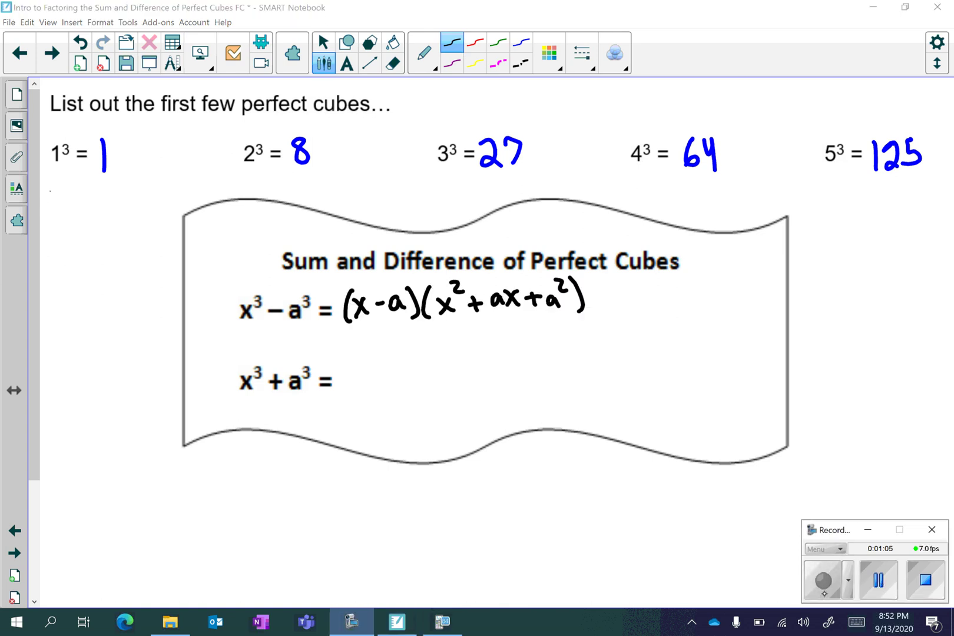
click(475, 43)
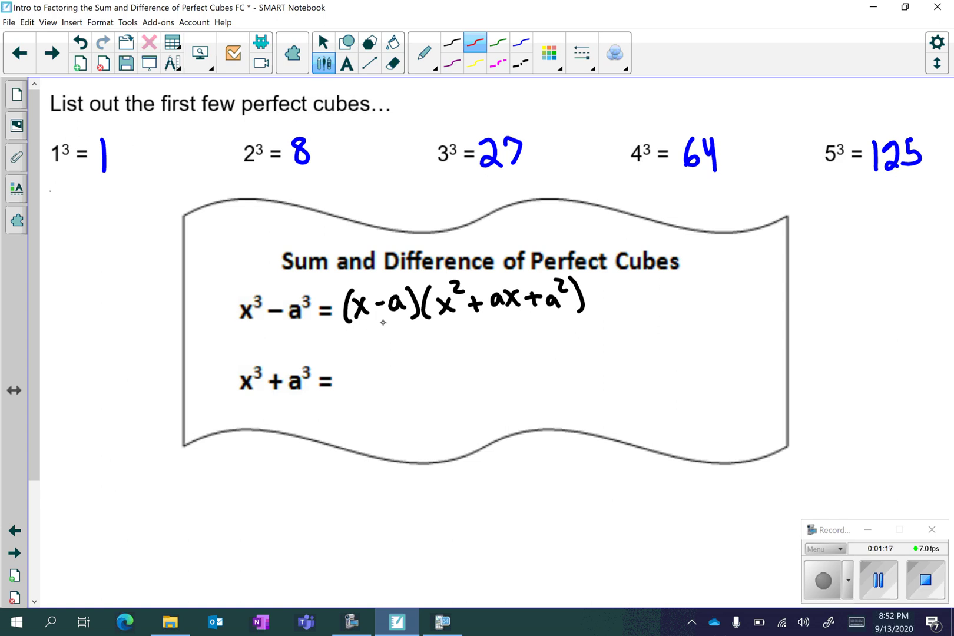
Draw red cube-root marks with index 3 over x³ and a³.
mouse_move(229, 319)
mouse_down()
mouse_move(269, 285)
mouse_move(224, 313)
mouse_move(289, 326)
mouse_move(313, 282)
mouse_move(279, 306)
mouse_up()
click(278, 293)
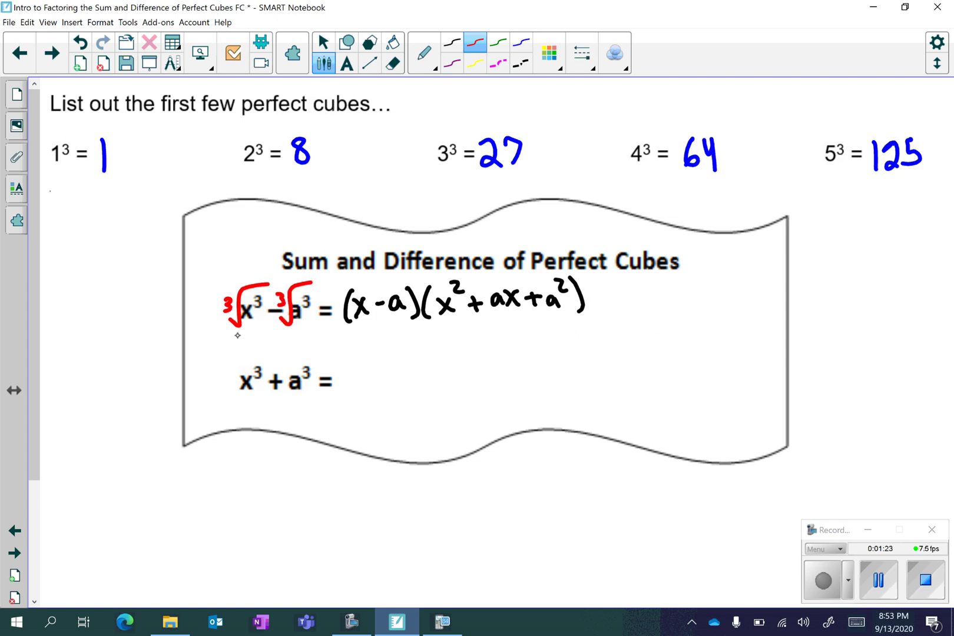
drag(348, 330, 364, 328)
drag(392, 323, 404, 326)
Write 'signs' and SOAP in green, spelling out Same, Opposite, Always Positive.
click(500, 46)
mouse_move(69, 235)
mouse_down()
mouse_move(52, 255)
mouse_move(88, 239)
mouse_move(127, 255)
mouse_move(112, 254)
mouse_up()
drag(115, 246, 140, 251)
mouse_move(140, 231)
mouse_down()
mouse_move(148, 226)
mouse_move(152, 239)
mouse_up()
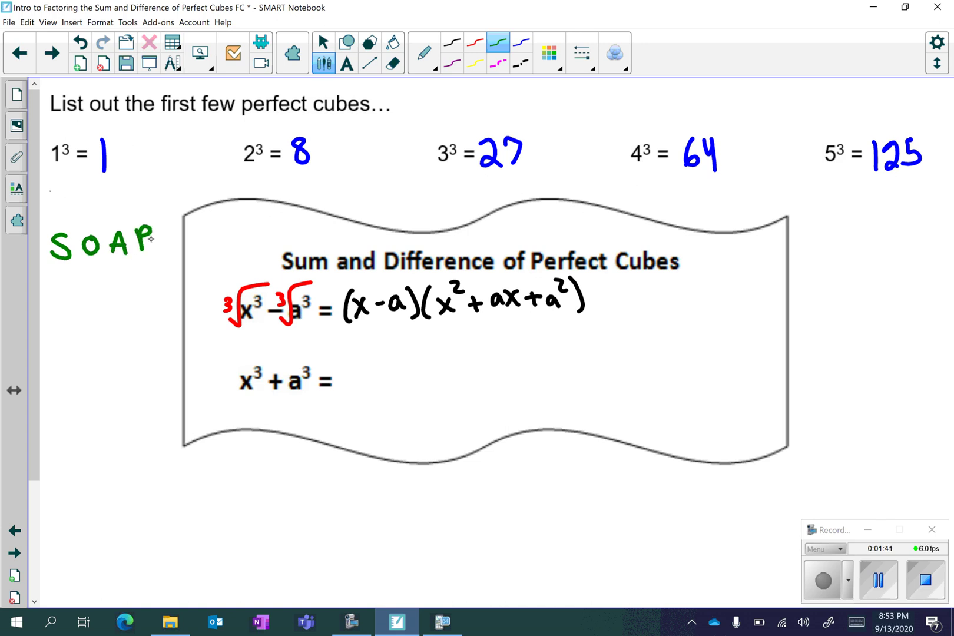
mouse_move(77, 189)
mouse_down()
mouse_move(66, 190)
mouse_move(61, 206)
mouse_up()
mouse_move(85, 193)
mouse_down()
mouse_move(98, 215)
mouse_move(126, 202)
mouse_up()
click(85, 187)
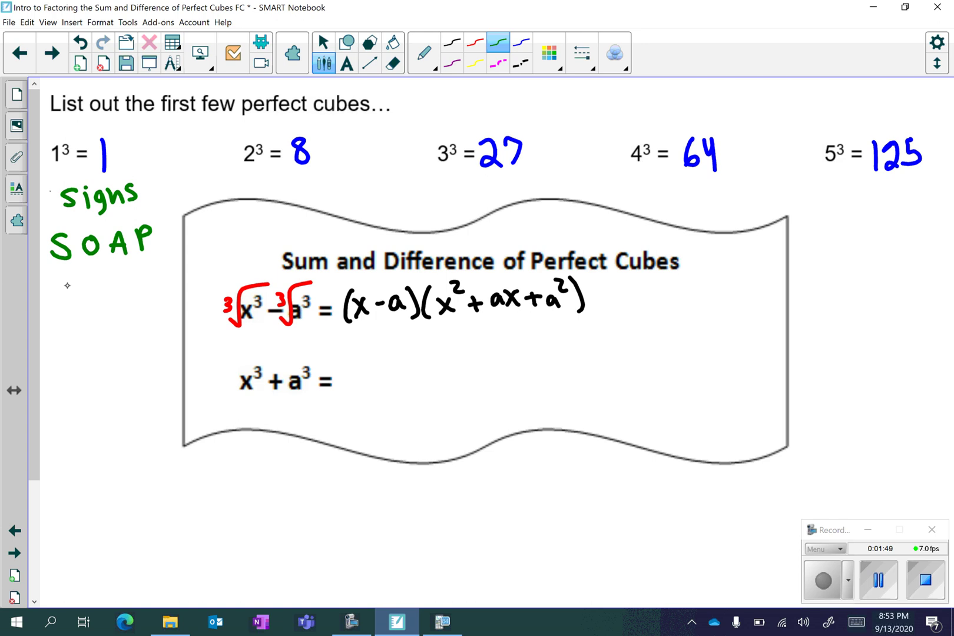
click(824, 580)
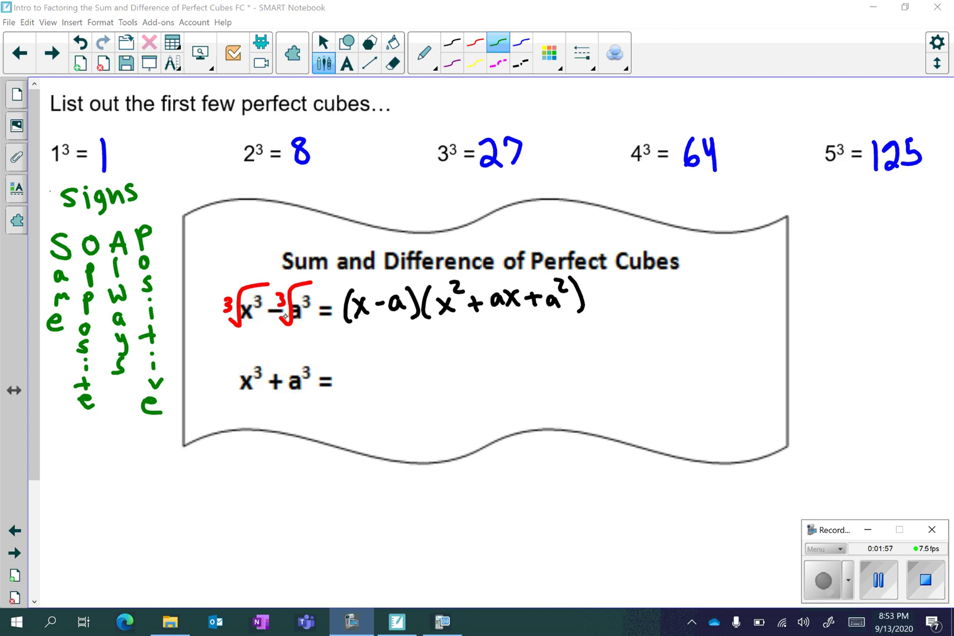
click(285, 317)
Circle the minus in x³−a³ in green and label the factor signs S, O and AP.
drag(278, 303, 270, 316)
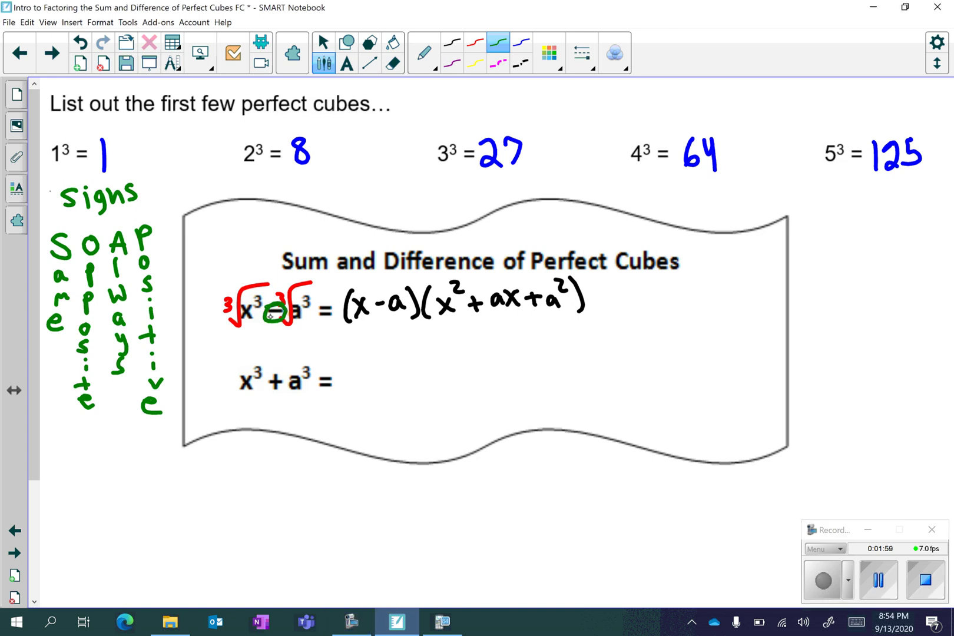
drag(383, 325, 372, 342)
mouse_move(478, 325)
mouse_down()
mouse_move(471, 329)
mouse_move(533, 335)
mouse_move(538, 325)
mouse_up()
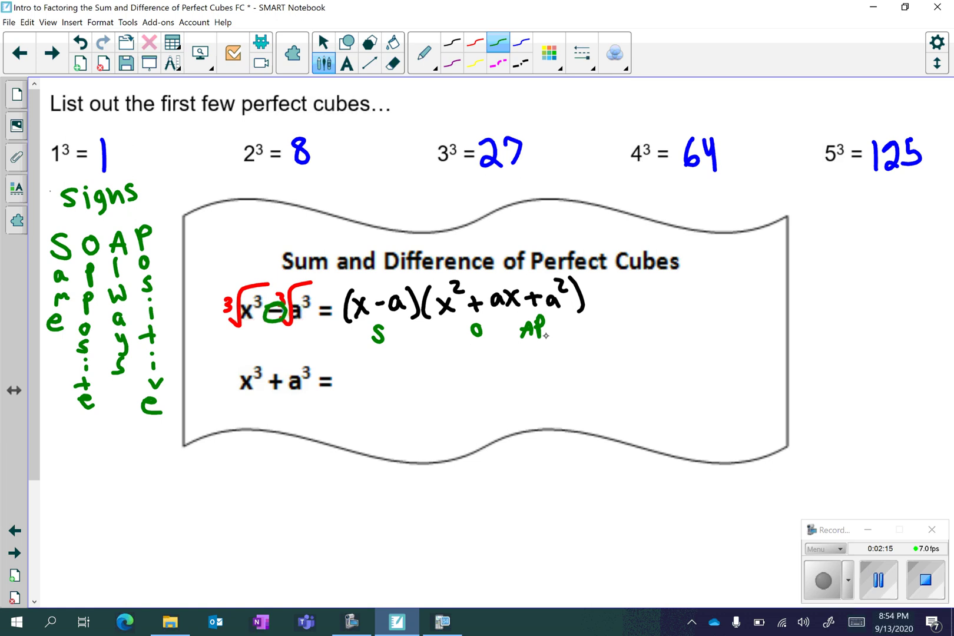
click(436, 68)
click(452, 63)
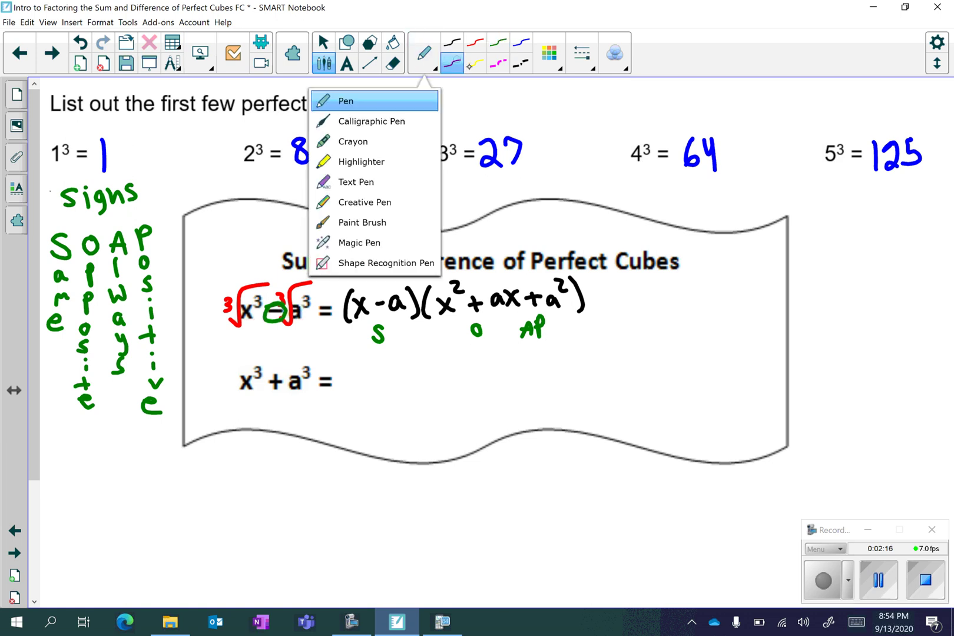
Underline x, a, x², ax and a² in purple with the standard pen.
click(437, 69)
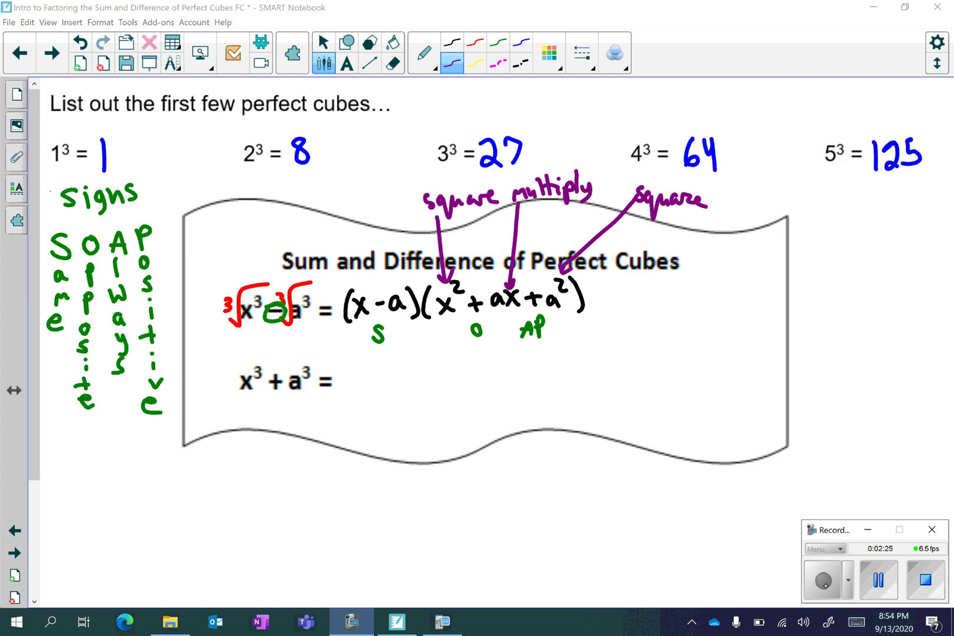
click(361, 322)
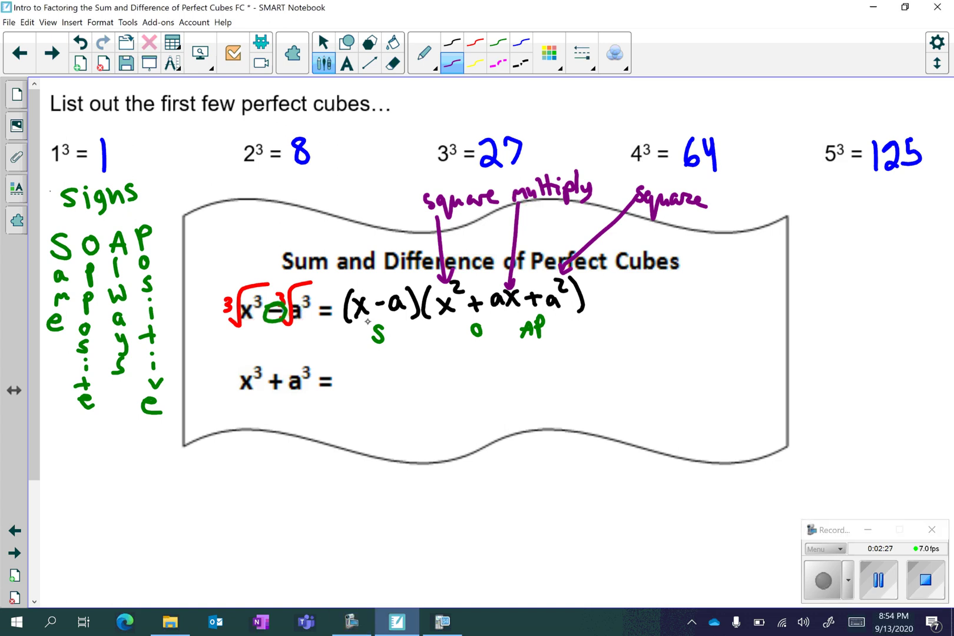
drag(350, 324, 367, 325)
drag(393, 322, 411, 321)
drag(454, 321, 438, 321)
drag(518, 319, 490, 318)
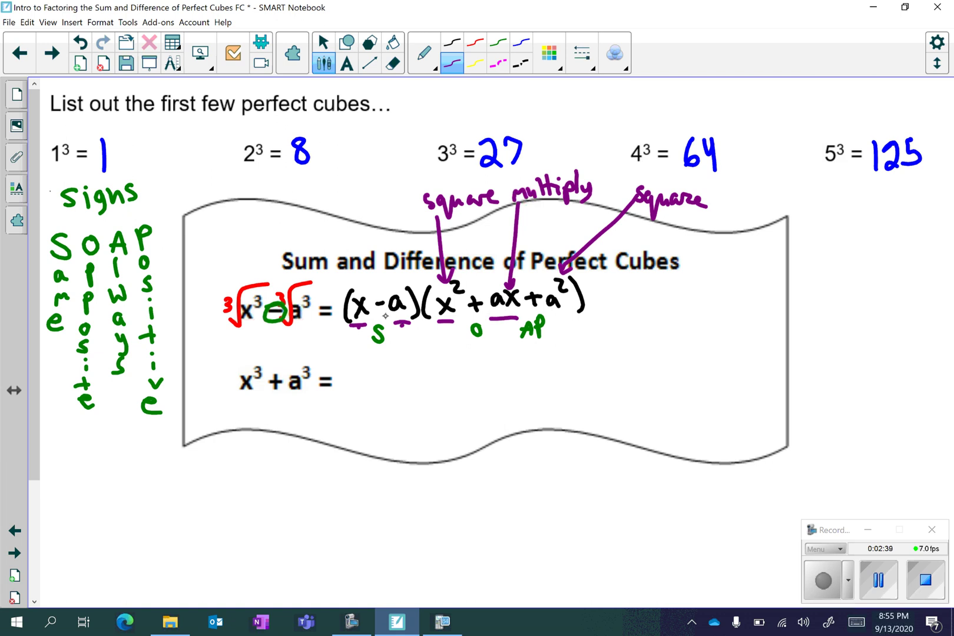
drag(567, 320, 542, 319)
Draw two pairs of black parentheses after x³ + a³ =.
click(452, 42)
drag(344, 364, 341, 399)
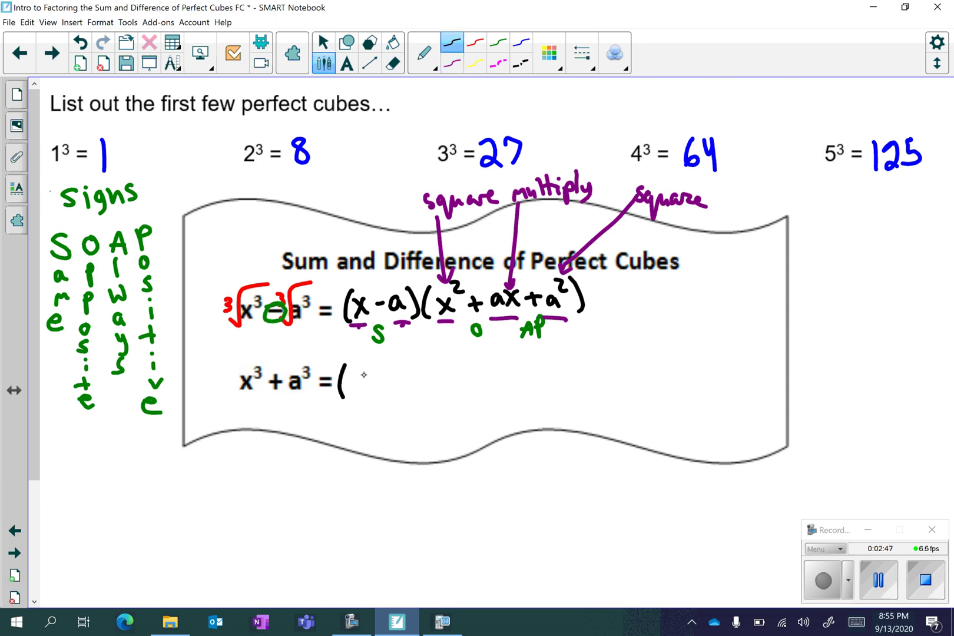
mouse_move(413, 354)
mouse_down()
mouse_move(414, 390)
mouse_move(431, 398)
mouse_up()
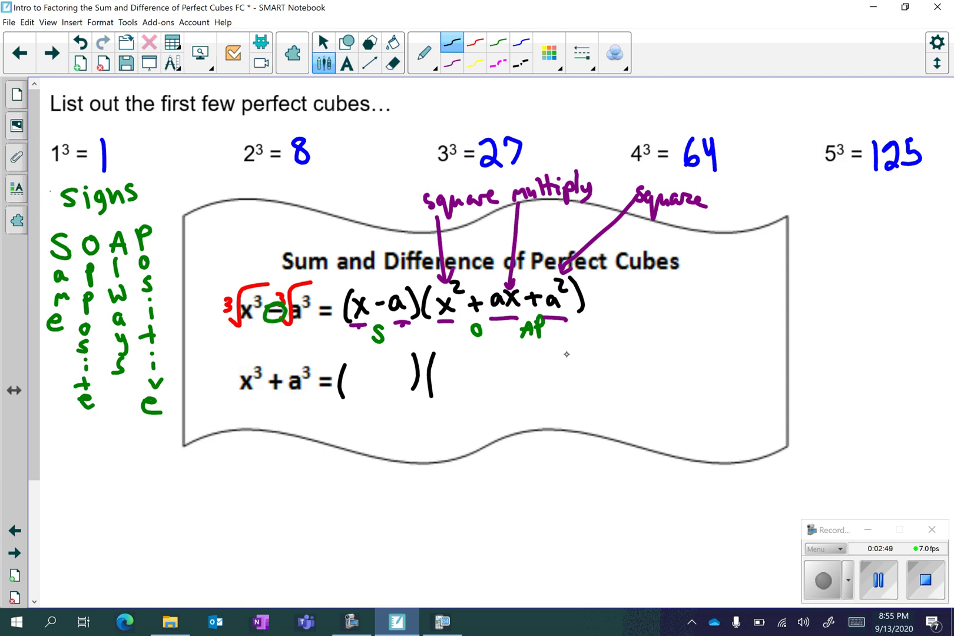
drag(563, 347, 565, 386)
Mark red cube roots over x³ and a³ and write x and a in the first factor.
click(471, 43)
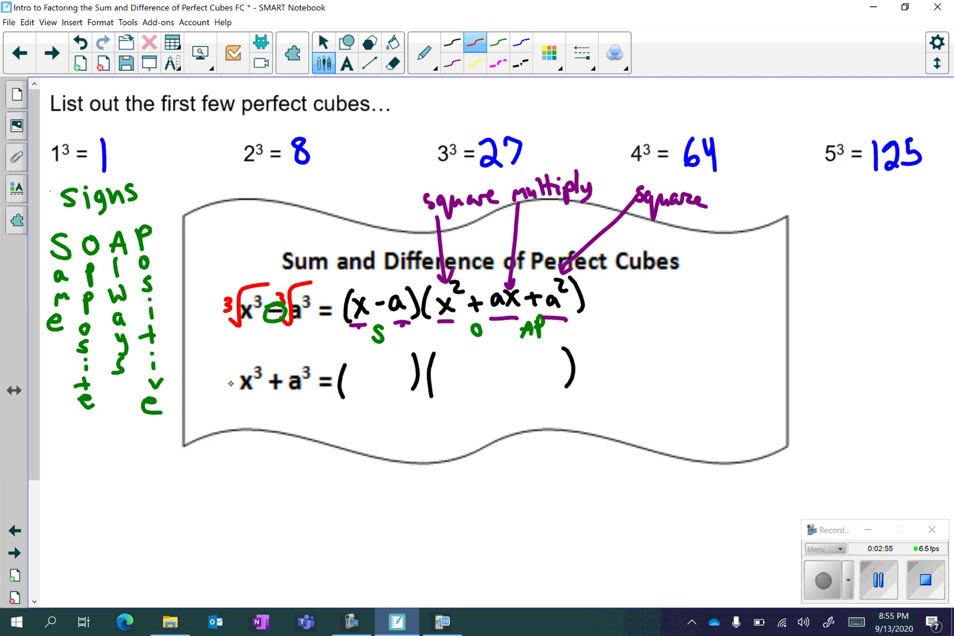
mouse_move(227, 382)
mouse_down()
mouse_move(246, 353)
mouse_move(269, 352)
mouse_up()
mouse_move(214, 363)
mouse_down()
mouse_move(222, 369)
mouse_move(216, 377)
mouse_up()
mouse_move(282, 383)
mouse_down()
mouse_move(318, 352)
mouse_move(274, 376)
mouse_up()
mouse_move(351, 382)
mouse_down()
mouse_move(358, 390)
mouse_move(347, 390)
mouse_move(402, 387)
mouse_up()
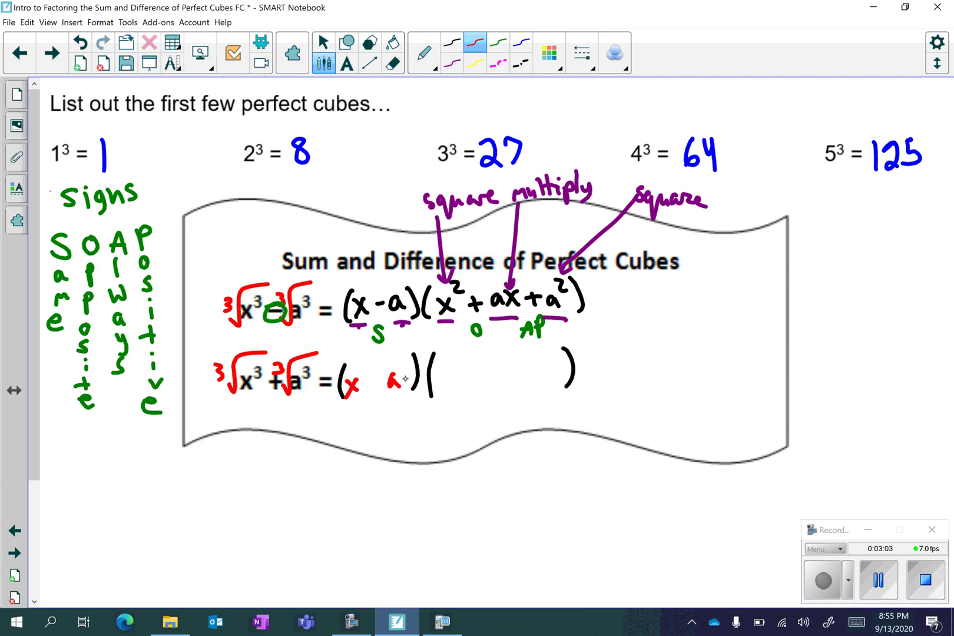
click(498, 42)
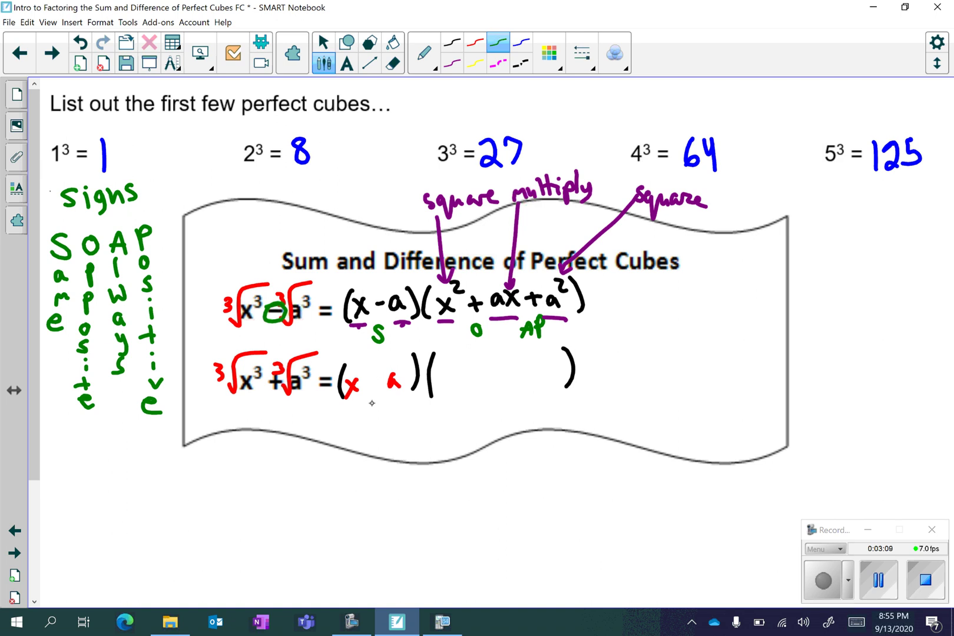
Add green +, −, + signs to the sum factors with S, O and AP labels.
drag(376, 405, 367, 419)
drag(371, 377, 371, 393)
drag(362, 384, 380, 383)
mouse_move(482, 397)
mouse_down()
mouse_move(475, 403)
mouse_move(482, 394)
mouse_up()
mouse_move(470, 373)
mouse_down()
mouse_move(535, 382)
mouse_move(543, 372)
mouse_up()
mouse_move(523, 413)
mouse_down()
mouse_move(529, 399)
mouse_move(532, 412)
mouse_move(537, 393)
mouse_up()
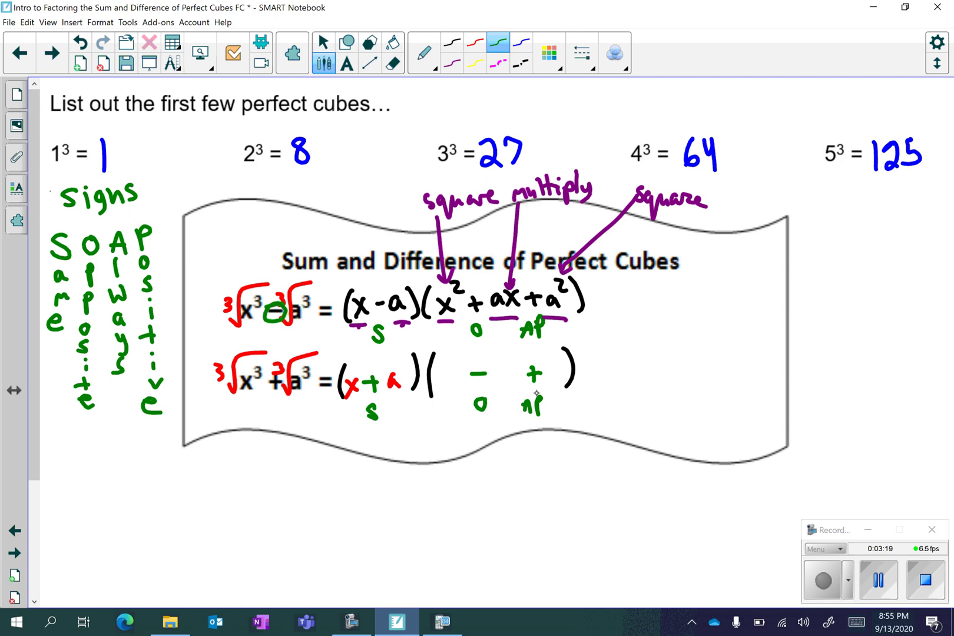
Write x², ax and a² in purple in the second factor and underline x and a.
click(452, 63)
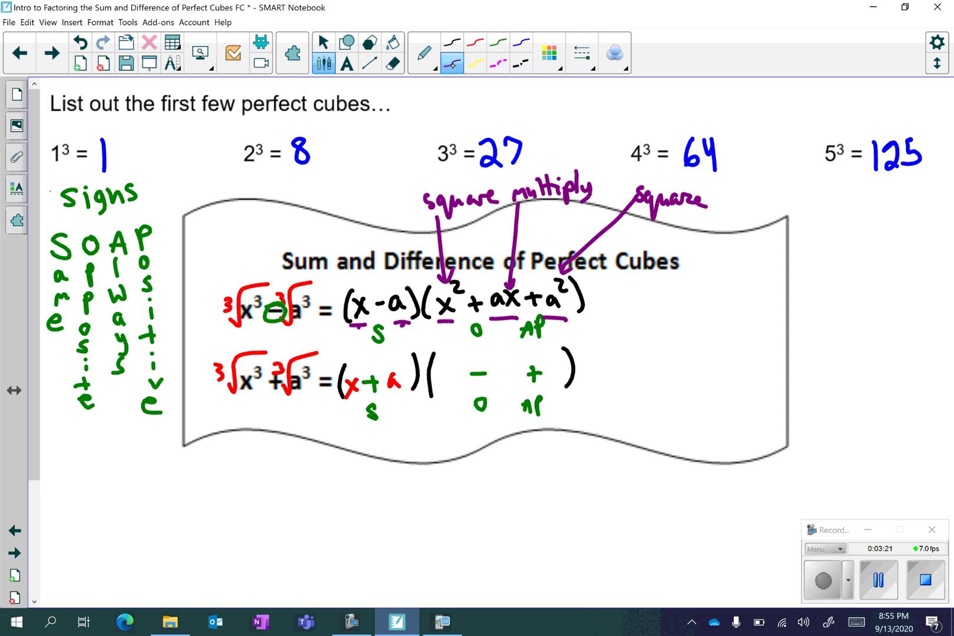
drag(347, 404, 358, 407)
drag(443, 370, 460, 387)
drag(458, 371, 441, 388)
drag(450, 358, 466, 367)
drag(501, 371, 500, 384)
mouse_move(504, 370)
mouse_down()
mouse_move(518, 384)
mouse_move(503, 384)
mouse_up()
drag(385, 410, 402, 412)
mouse_move(559, 362)
mouse_down()
mouse_move(550, 366)
mouse_move(560, 369)
mouse_up()
drag(550, 352, 568, 366)
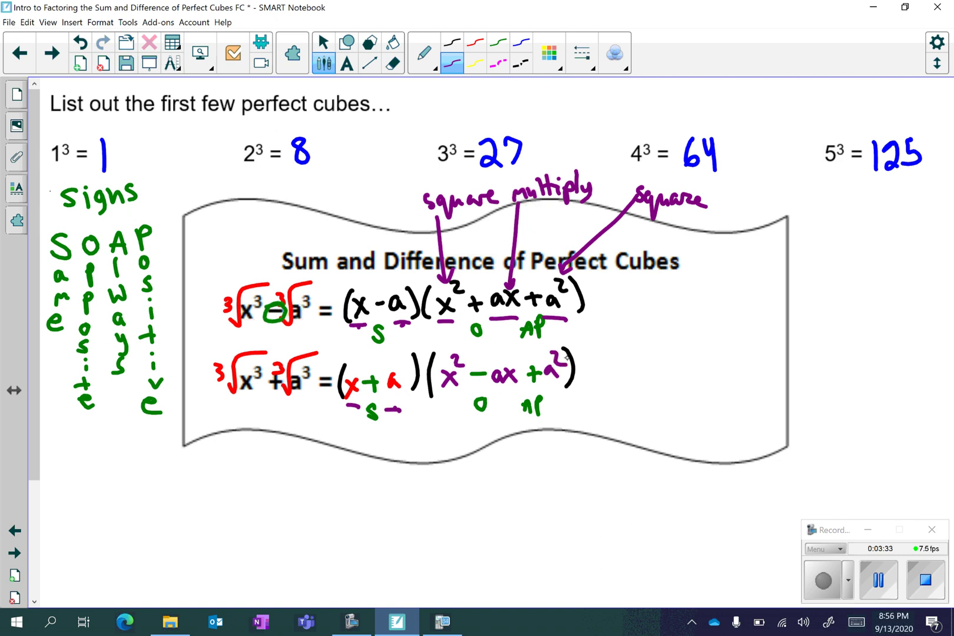